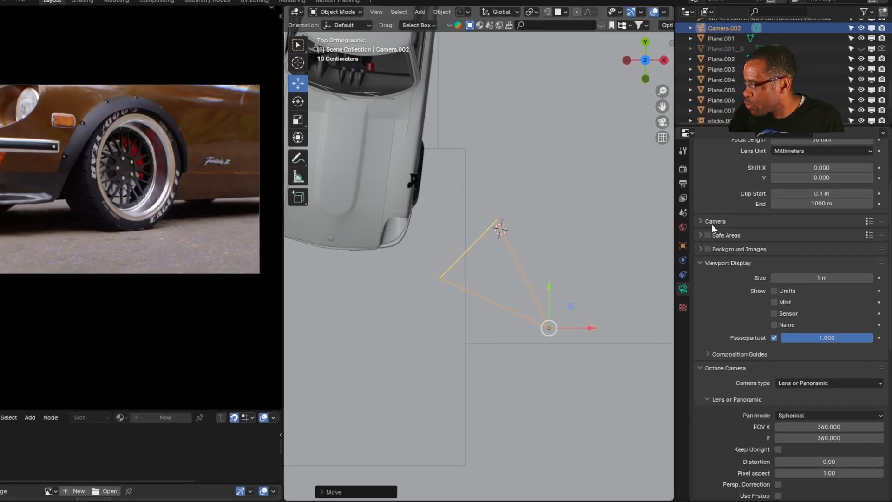
- Set the Blender camera lens type to Panoramic after briefly comparing it with Perspective
left_click(550, 251)
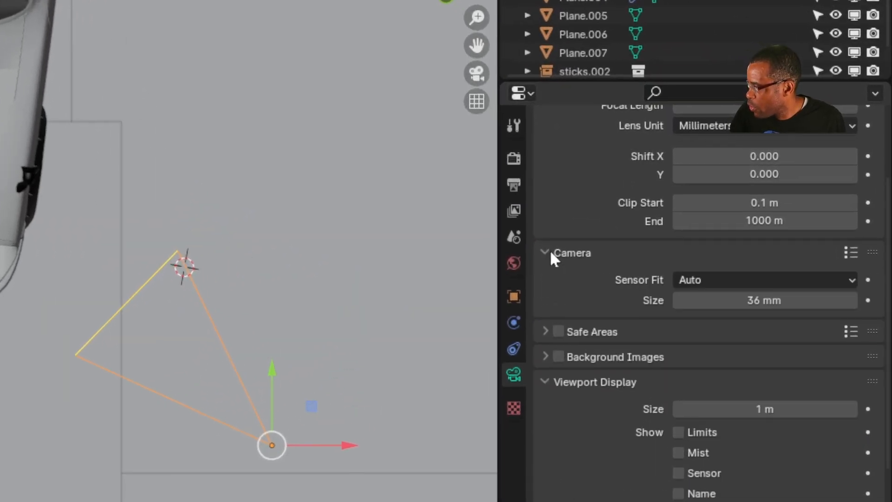
left_click(549, 250)
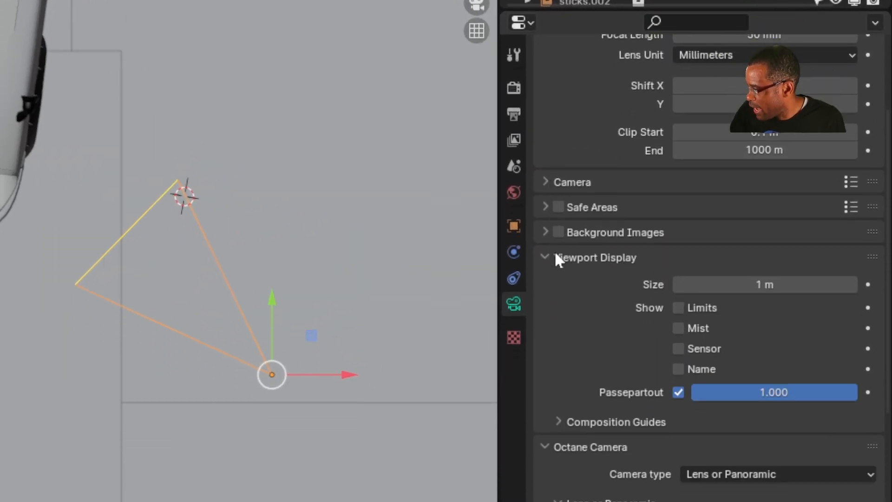
scroll(581, 223, "up", 5)
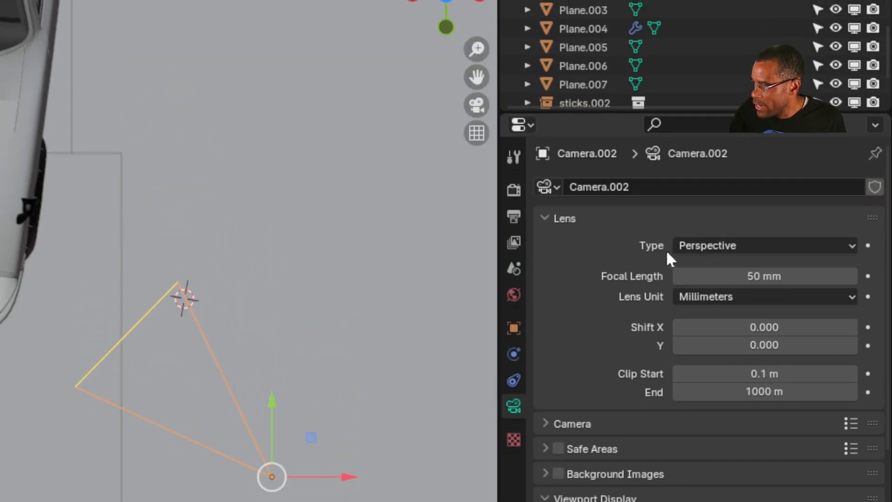
left_click(715, 249)
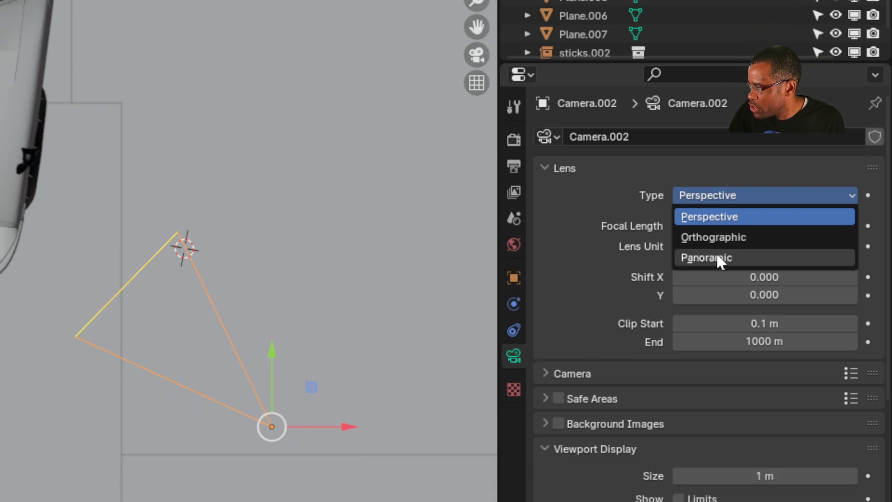
left_click(719, 256)
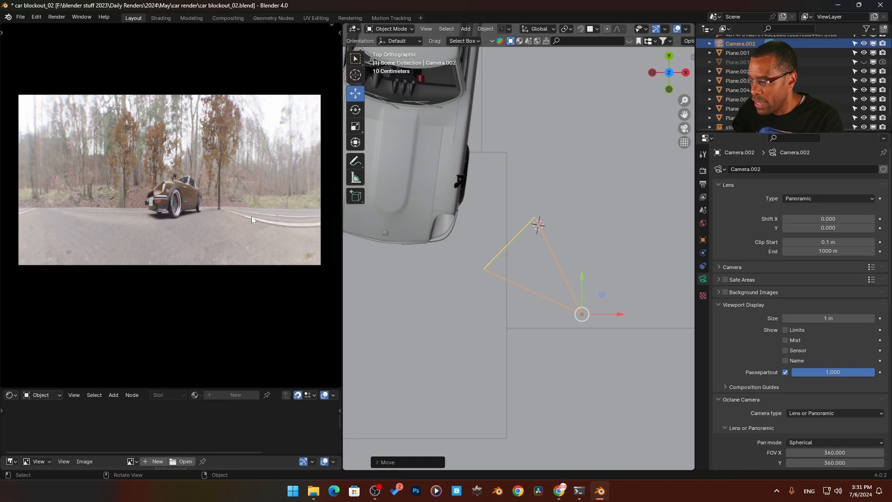
left_click(828, 199)
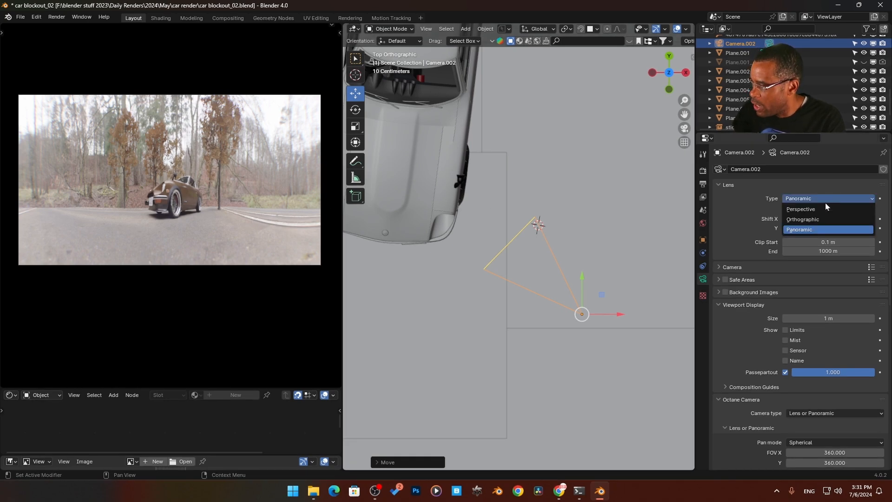
left_click(822, 198)
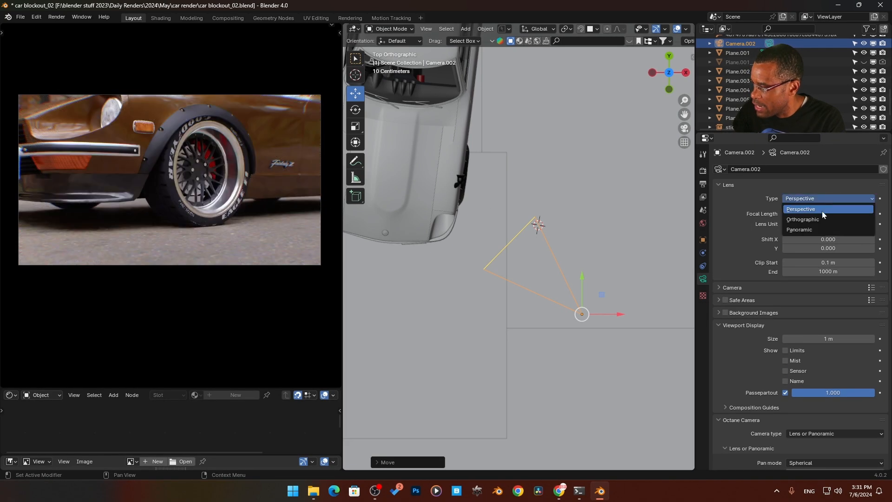
left_click(818, 225)
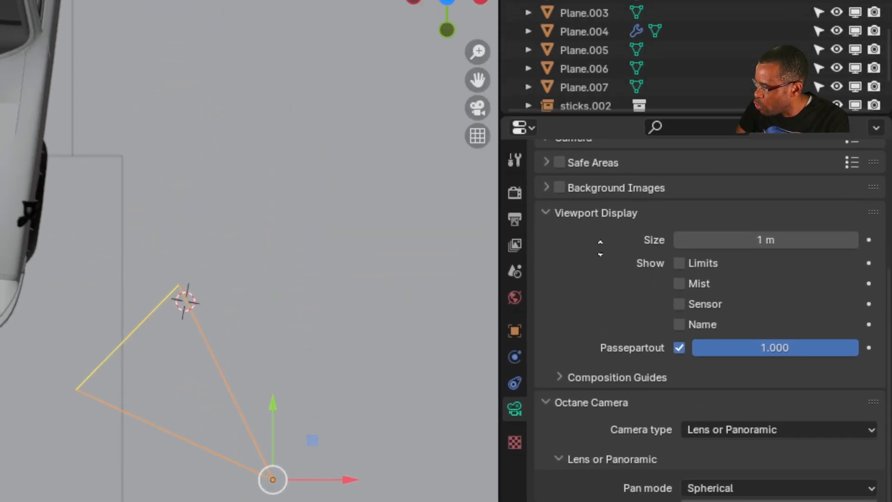
scroll(739, 314, "down", 8)
scroll(655, 278, "up", 5)
scroll(599, 250, "up", 3)
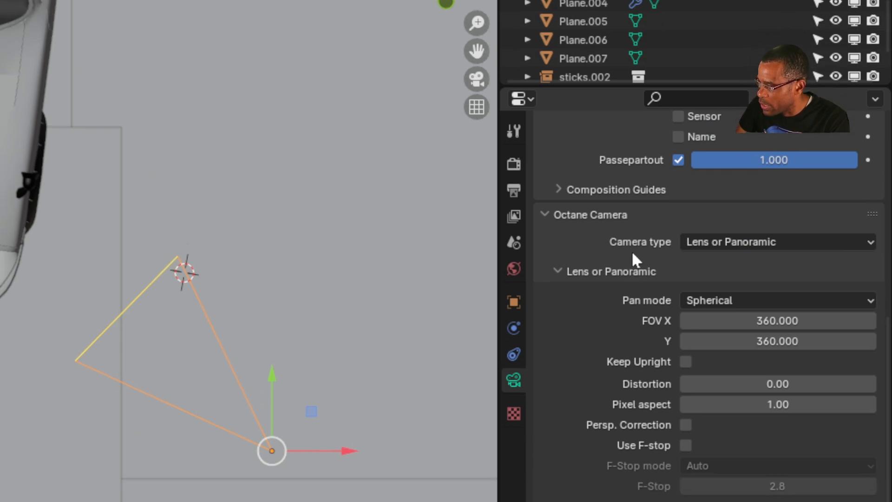
- Set the Octane camera type to Universal with Fisheye camera mode
left_click(709, 245)
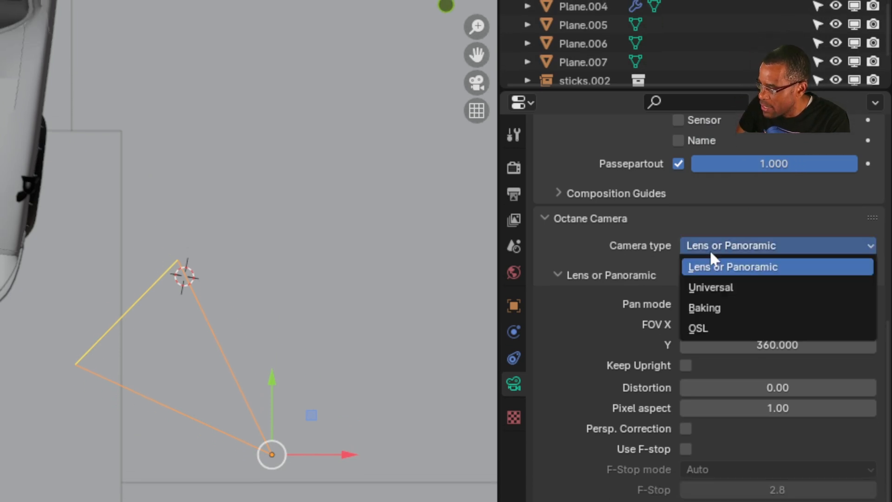
left_click(766, 283)
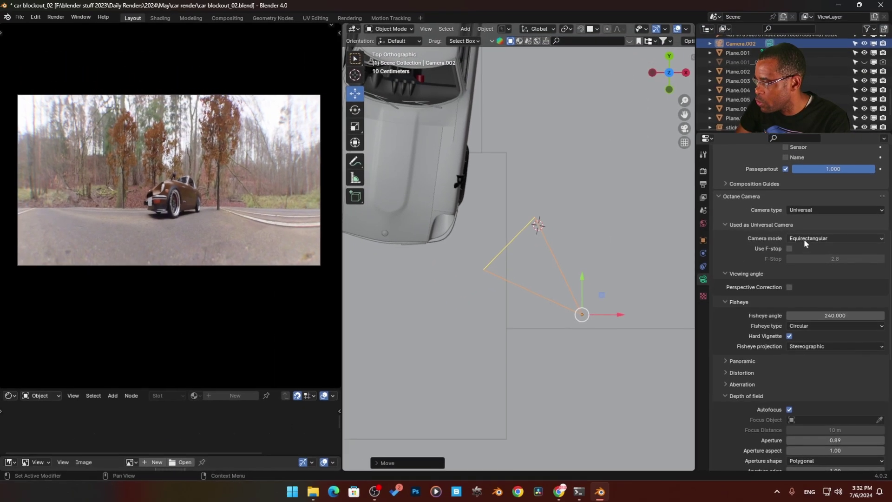
left_click(738, 242)
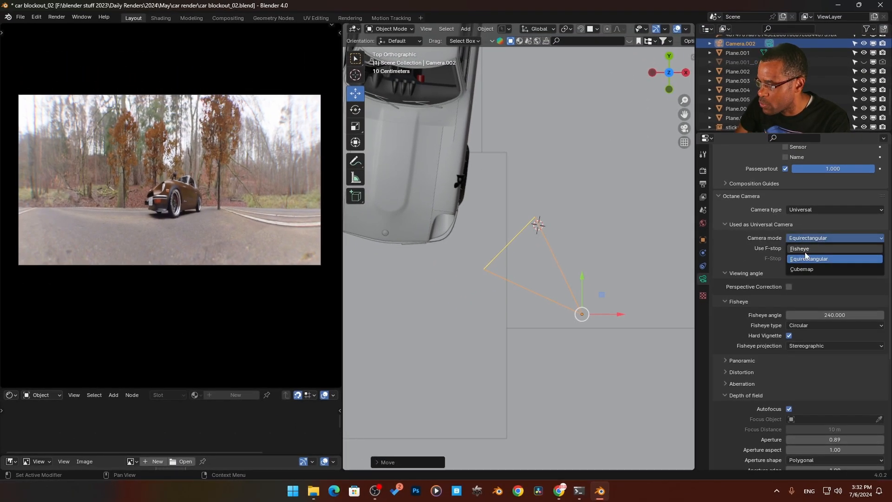
left_click(799, 248)
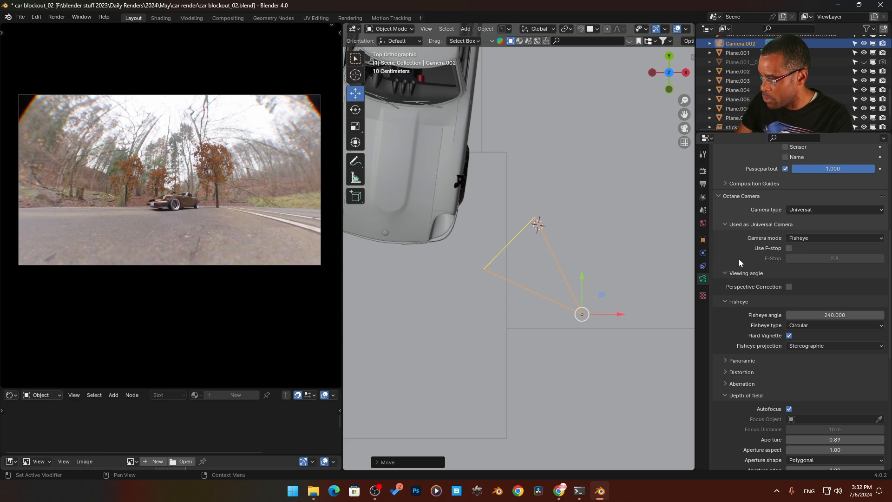
scroll(738, 258, "down", 1)
- Enable Use F-stop with an F-Stop of 28 and begin grabbing the camera
left_click(788, 242)
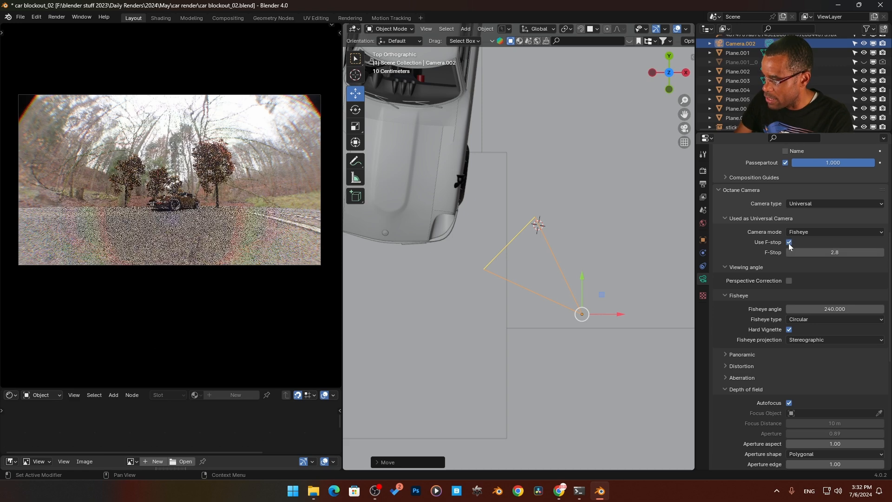
double_click(818, 252)
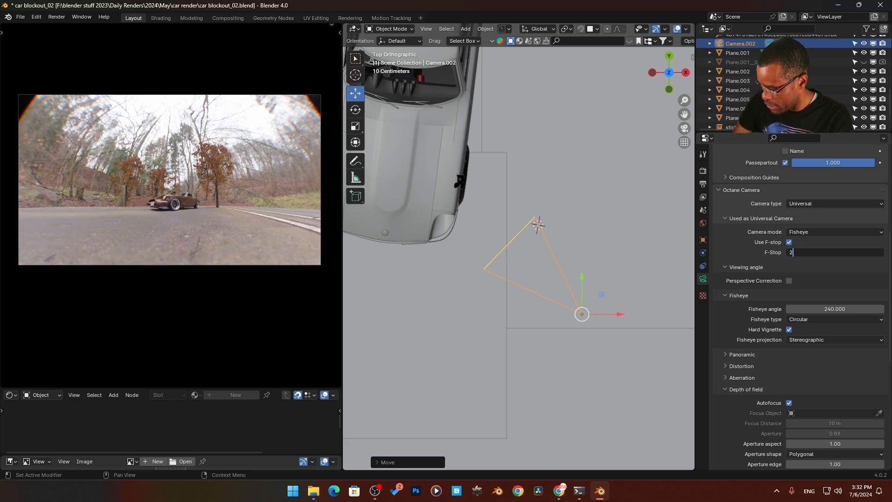
type("8")
key("Return")
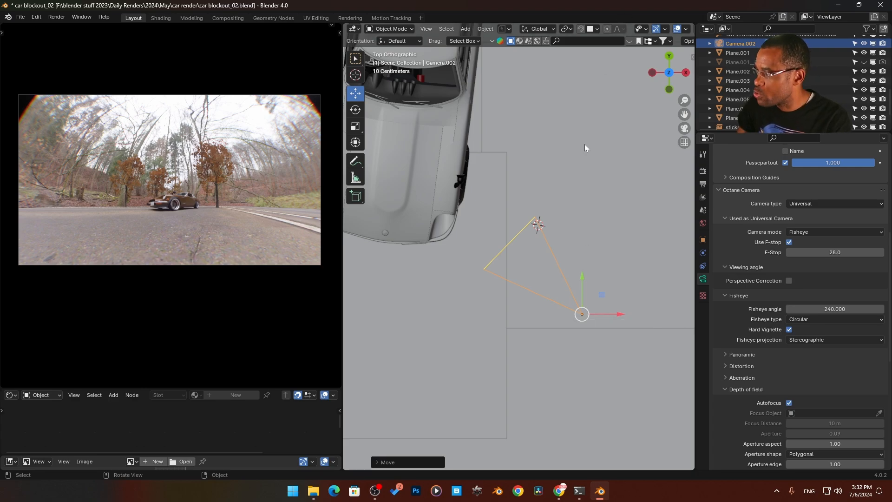
key("g")
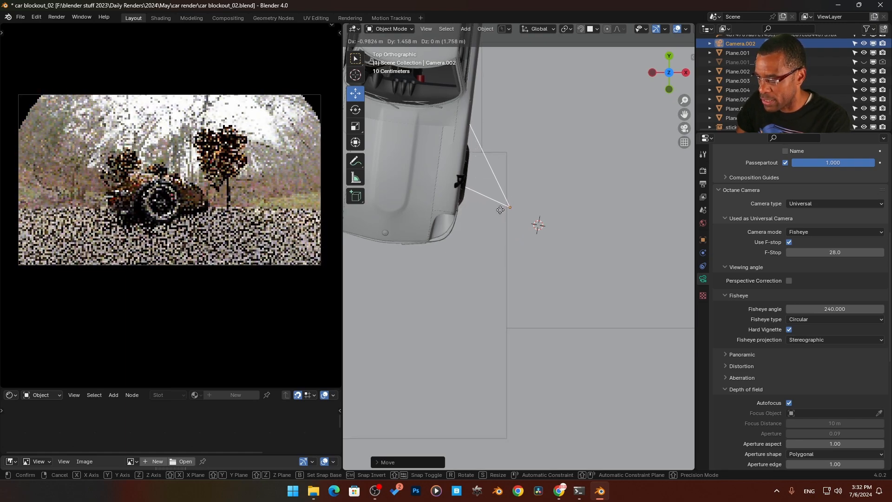
- Drop the camera beside the car's front wheel for a low, close fisheye shot
left_click(496, 209)
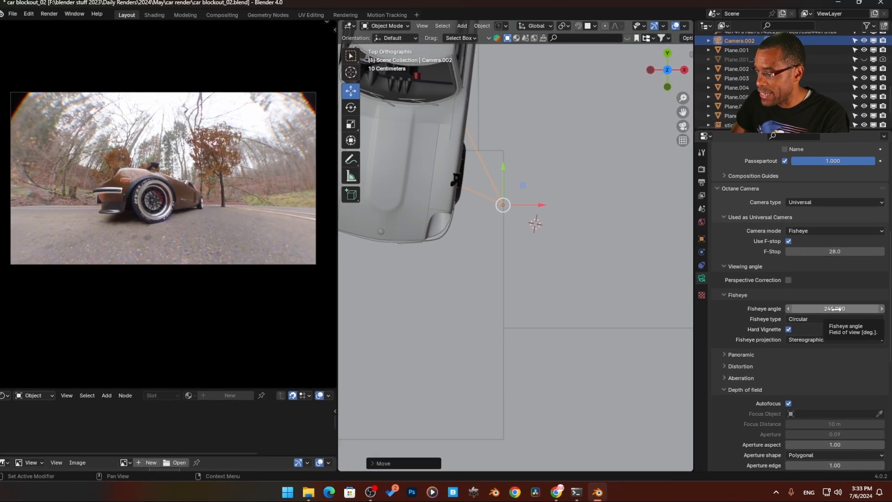
- Test wider fisheye angles with the slider, then set the fisheye angle to exactly 240
left_click_drag(834, 309, 864, 309)
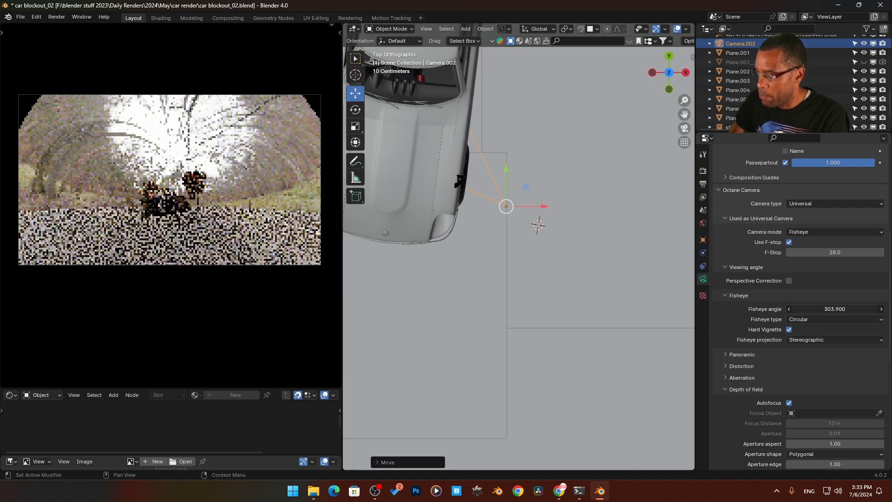
mouse_move(834, 309)
left_mouse_down()
mouse_move(872, 308)
mouse_move(773, 309)
left_mouse_up()
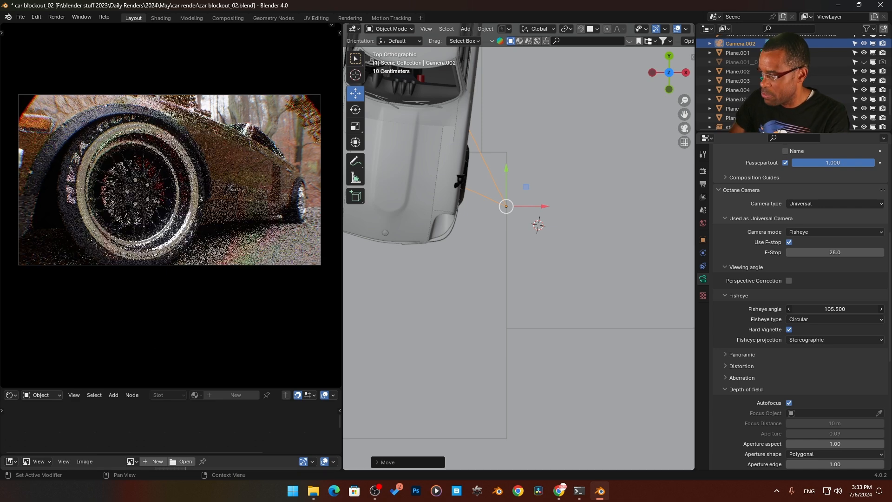
double_click(835, 309)
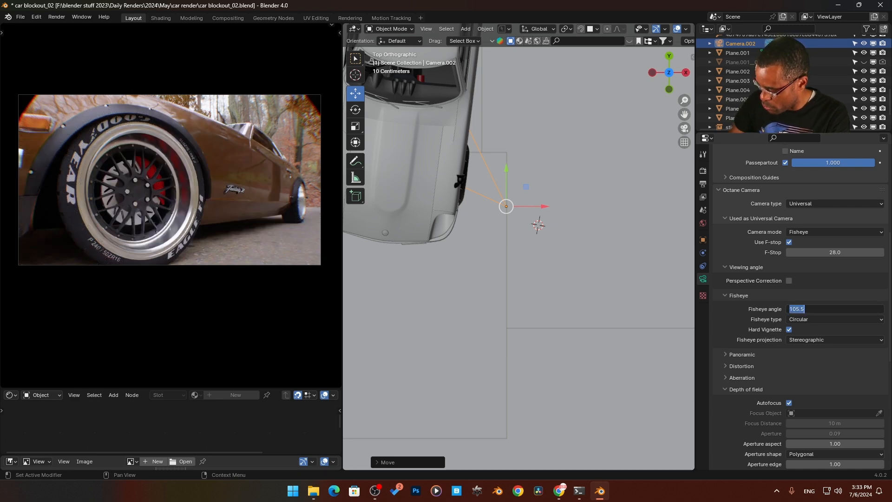
type("240")
key("Return")
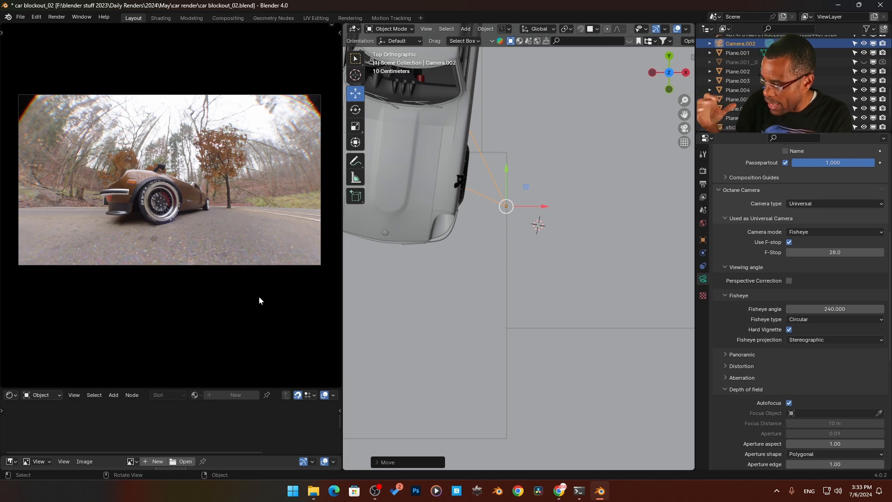
left_click(802, 321)
left_click(800, 336)
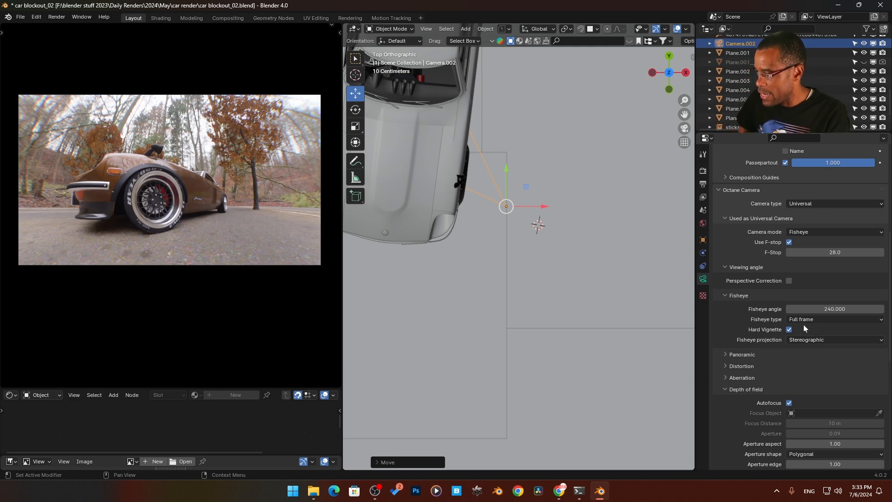
scroll(805, 321, "down", 1, "ctrl")
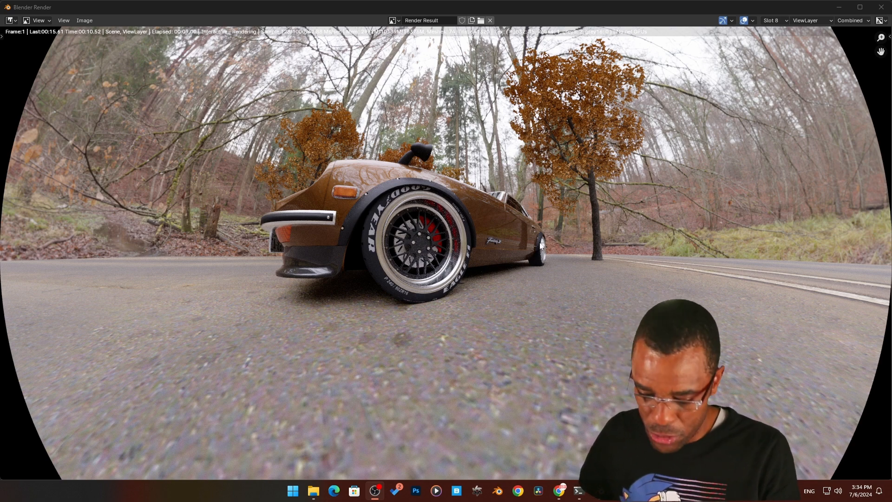
scroll(541, 296, "down", 3)
scroll(541, 296, "down", 1)
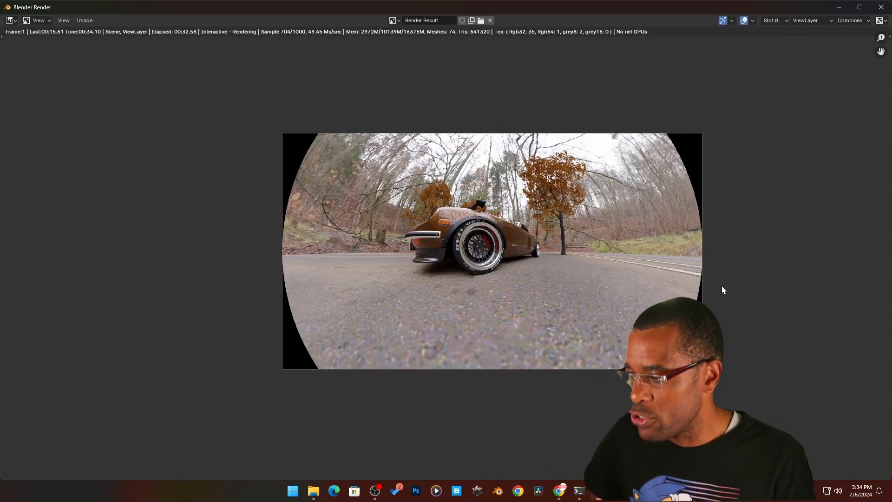
- Close the finished render result window
left_click(881, 7)
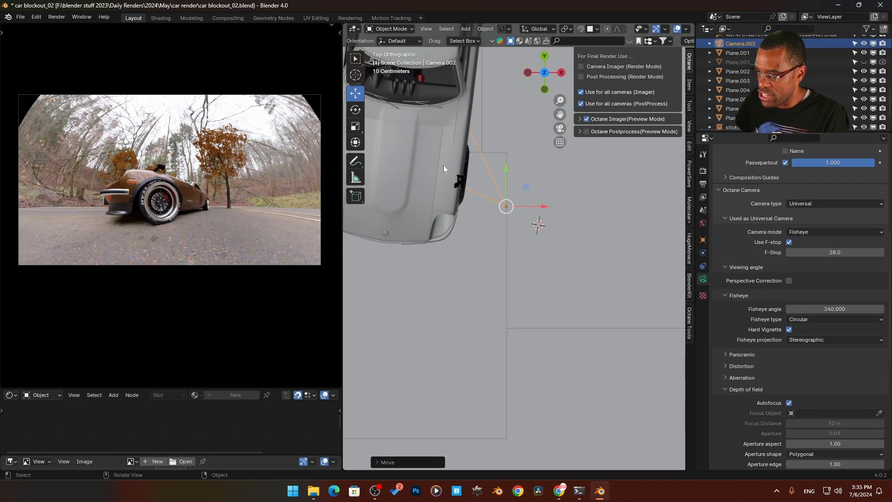
- Turn off hard vignette and compare Equidistant, Equisolid and Orthographic fisheye projections
left_click(789, 330)
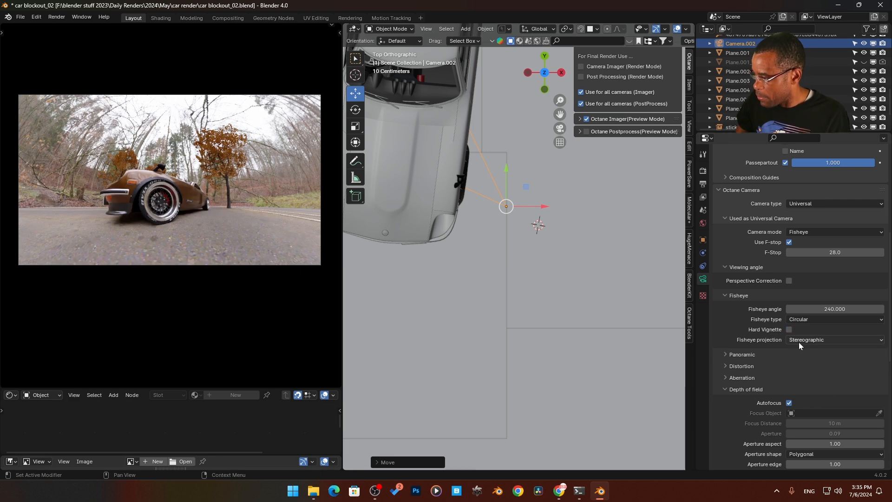
left_click(799, 340)
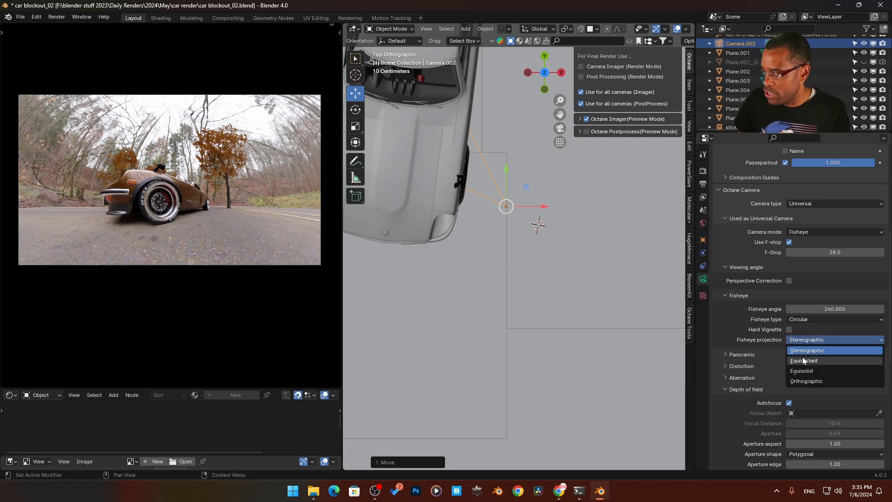
left_click(802, 360)
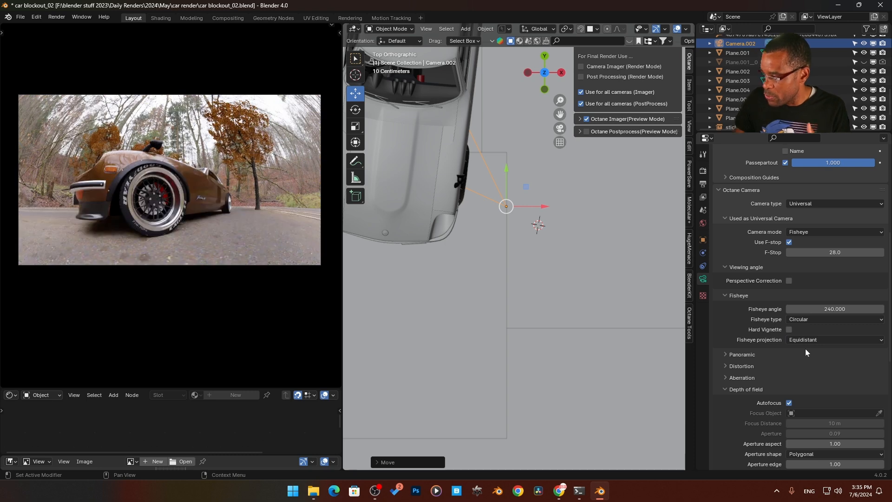
left_click(807, 341)
left_click(804, 371)
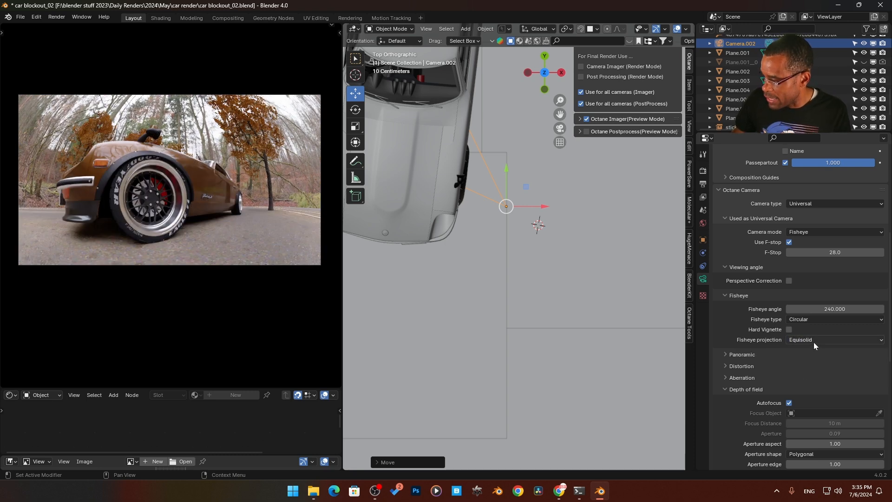
left_click(814, 342)
left_click(804, 380)
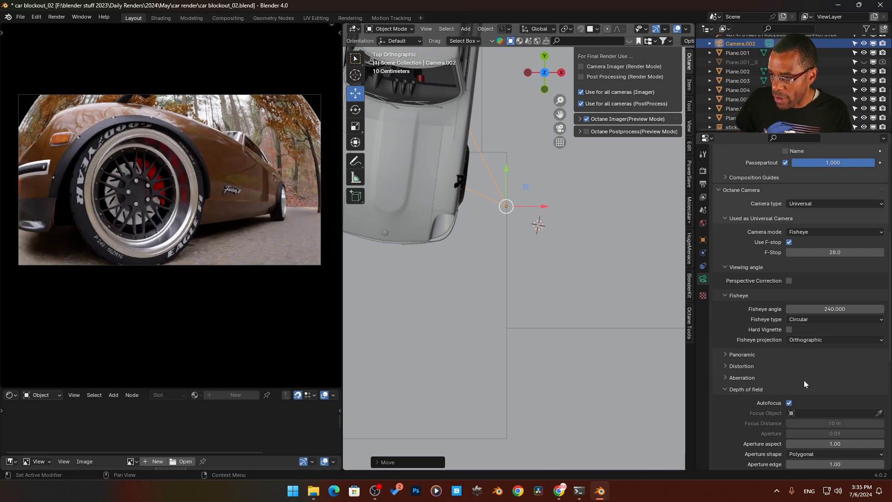
left_click(807, 342)
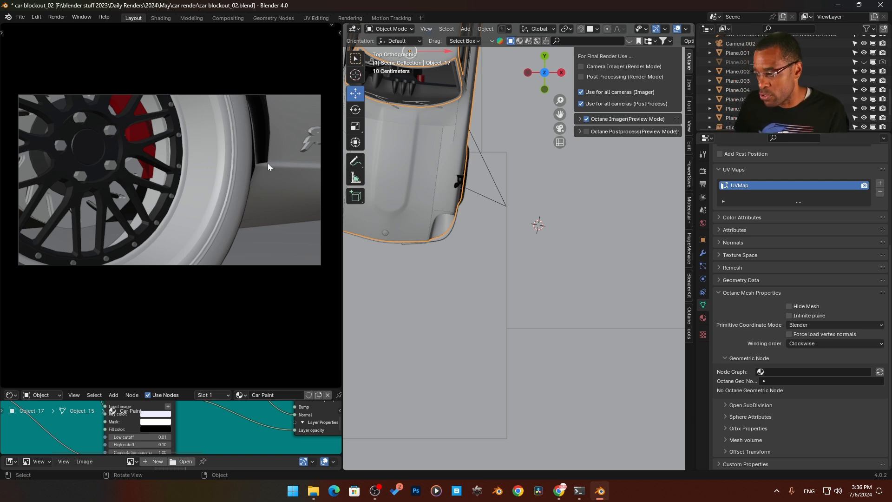
- Start a final render of the fisheye car shot
key("alt+Tab")
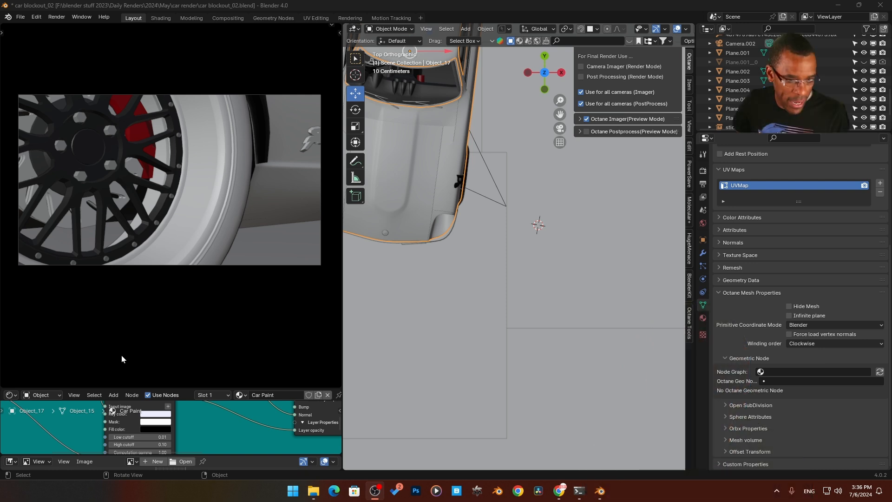
- Enable Hard Vignette on Camera.002, review and close the circular render, and show the Output settings
left_click(737, 44)
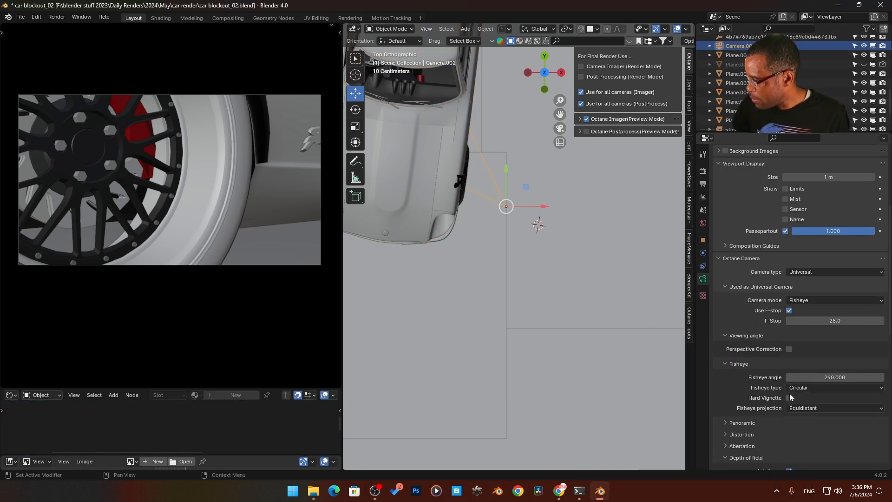
left_click(789, 397)
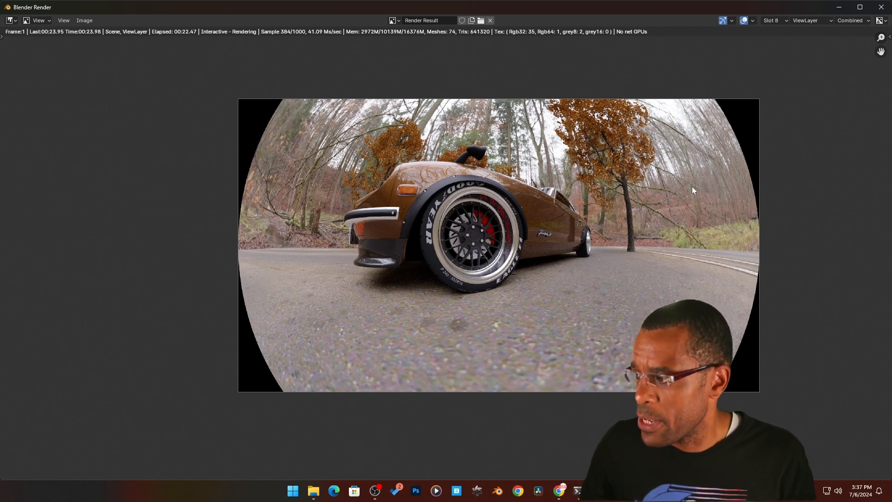
left_click(881, 7)
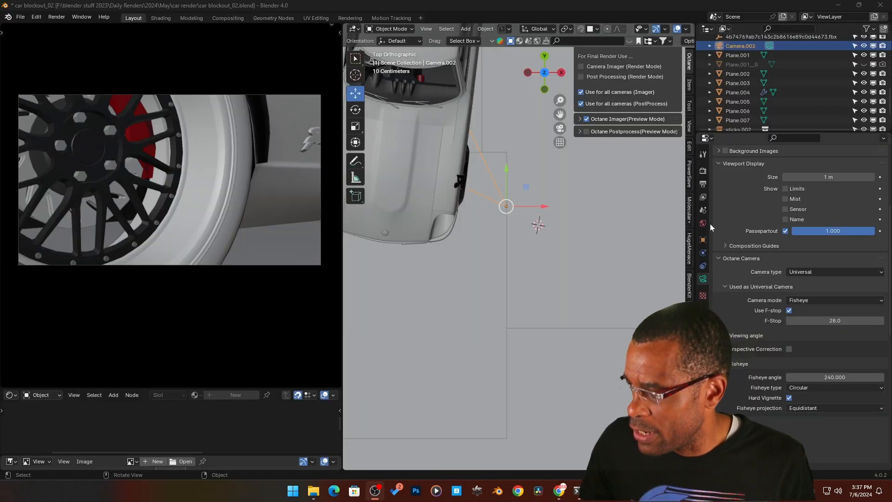
left_click(703, 190)
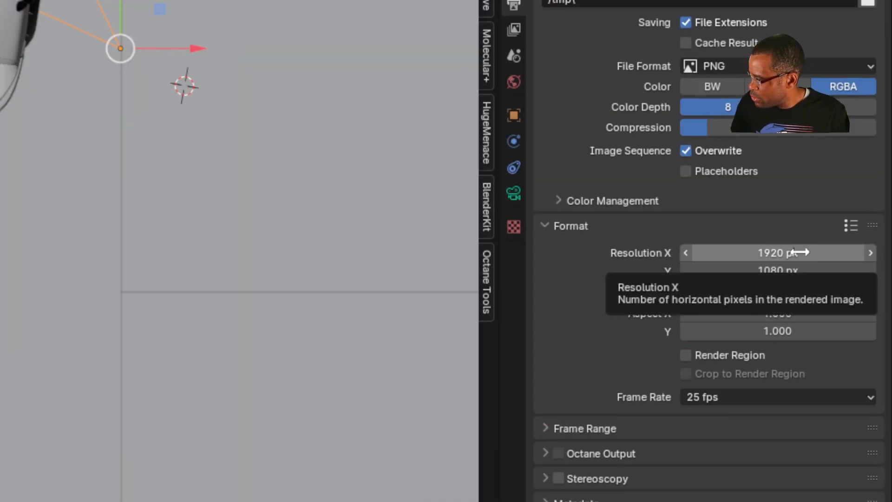
- Set the output resolution to a square 1920 by 1920 and view the rendered circular fisheye frame
double_click(800, 252)
key("Return")
double_click(794, 258)
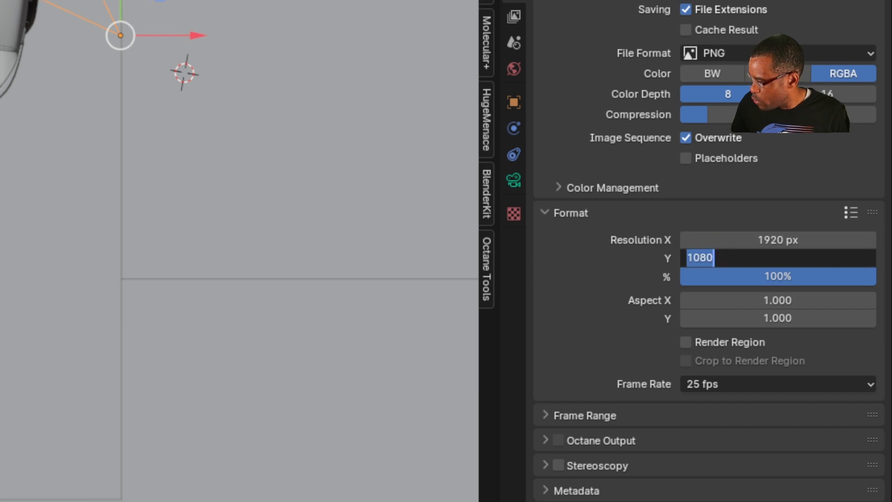
type("1920")
key("Return")
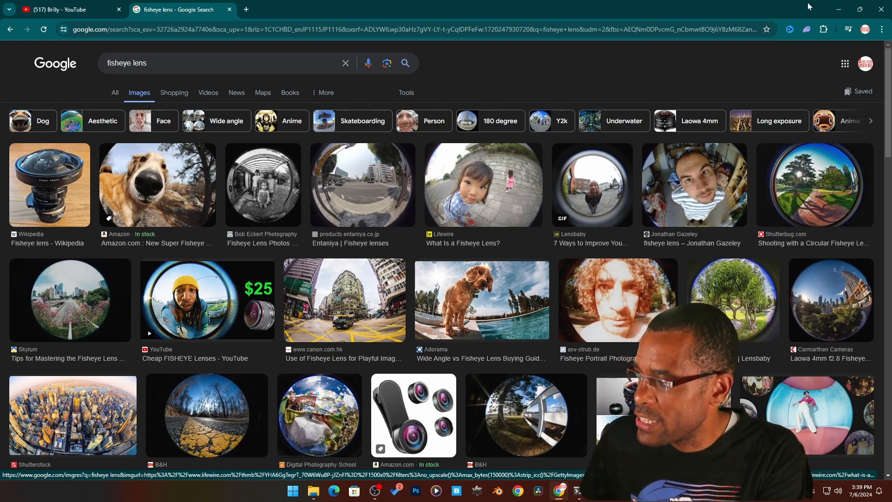
left_click(837, 12)
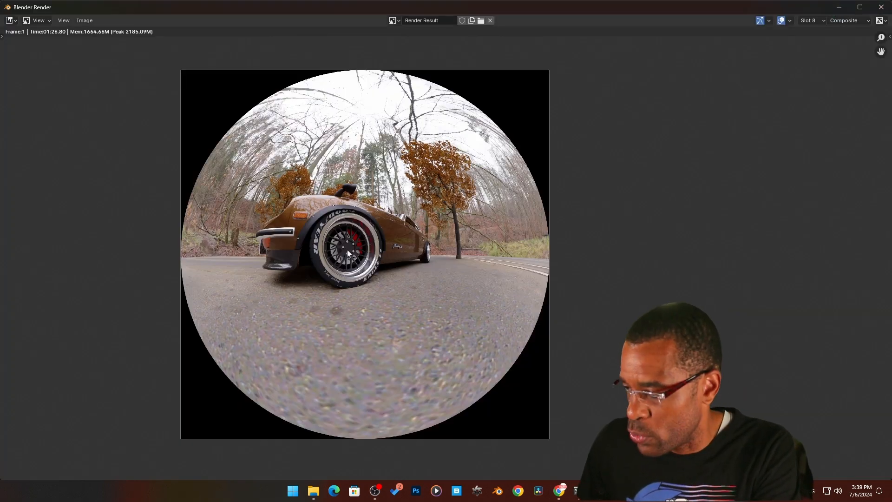
- Close the render window and pan the fisheye preview to fill its panel
left_click(881, 9)
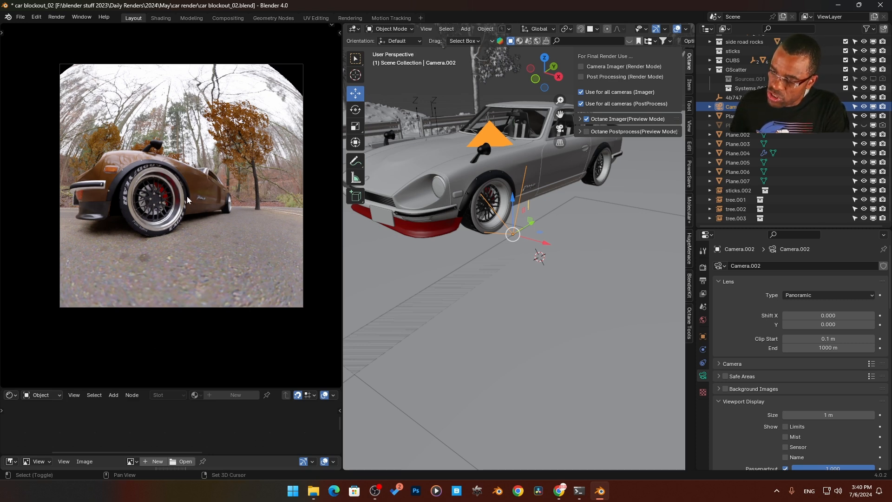
mouse_move(187, 196)
middle_mouse_down()
mouse_move(128, 209)
mouse_move(148, 135)
mouse_move(83, 174)
mouse_move(146, 168)
mouse_move(176, 197)
middle_mouse_up()
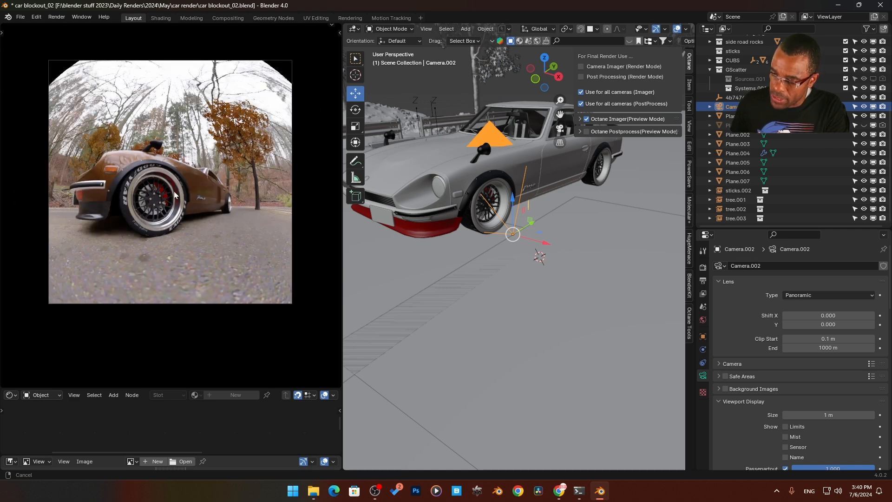
scroll(175, 196, "down", 3)
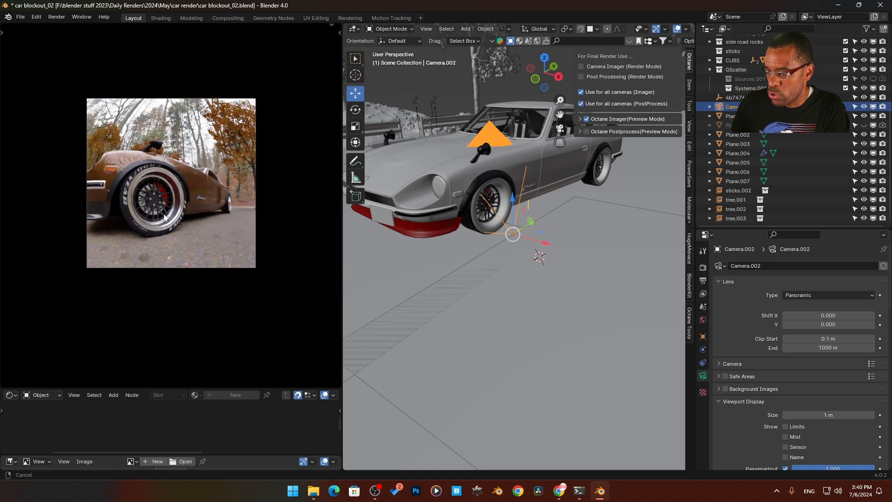
scroll(166, 217, "up", 4)
scroll(168, 134, "down", 5)
scroll(177, 238, "up", 5)
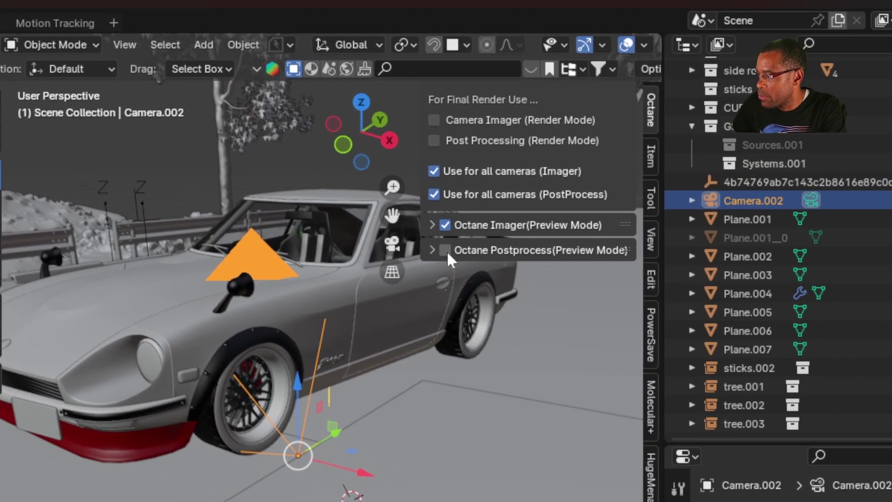
- Enable Octane Postprocess for the preview with subtle chromatic aberration around 0.29
left_click(446, 250)
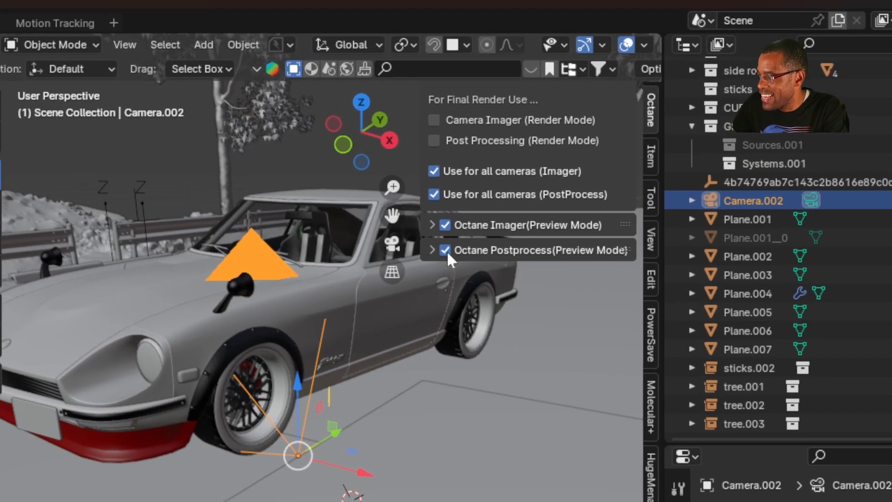
left_click(446, 249)
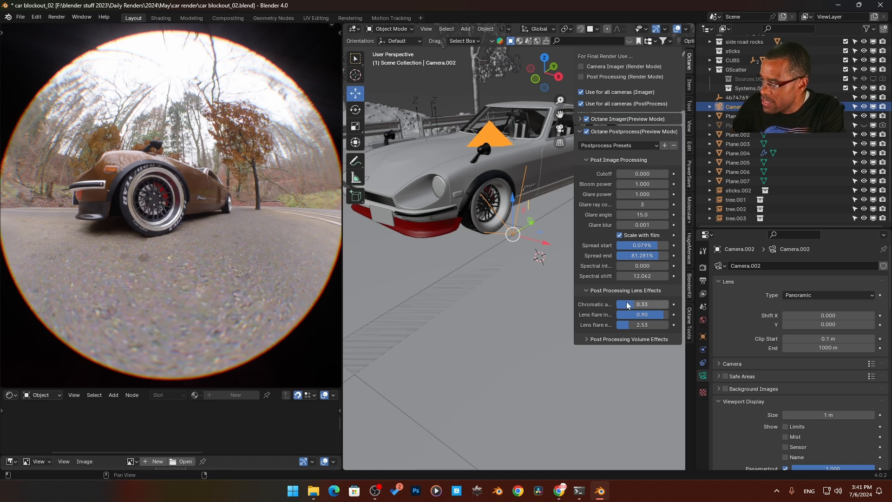
mouse_move(636, 305)
left_mouse_down()
mouse_move(669, 305)
mouse_move(620, 305)
left_mouse_up()
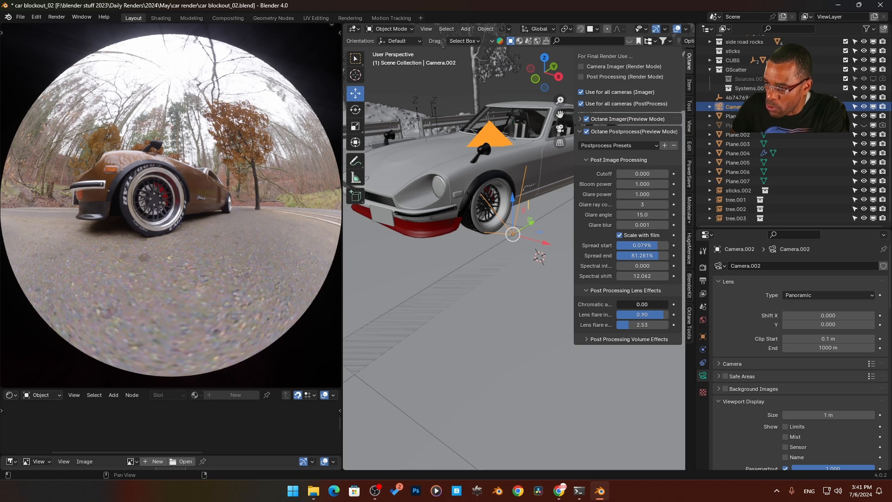
left_click_drag(619, 304, 629, 304)
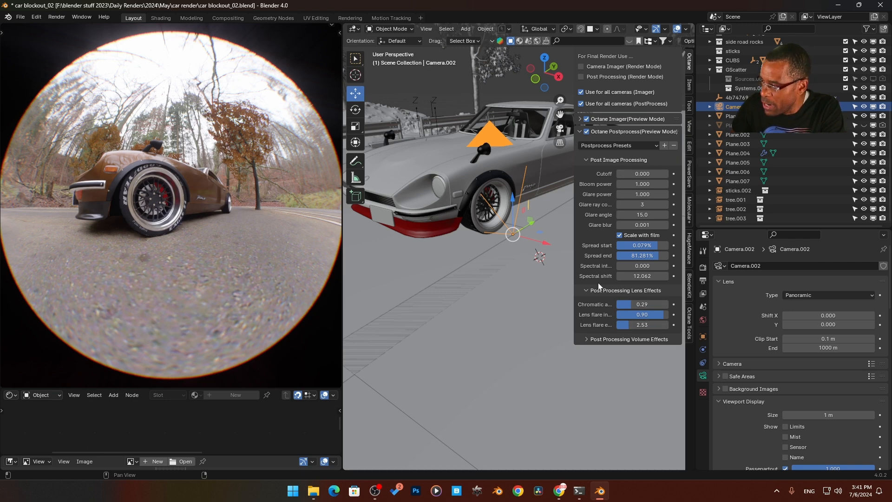
- Set bloom power to 50 and raise the bloom cutoff to clear the haze
double_click(641, 184)
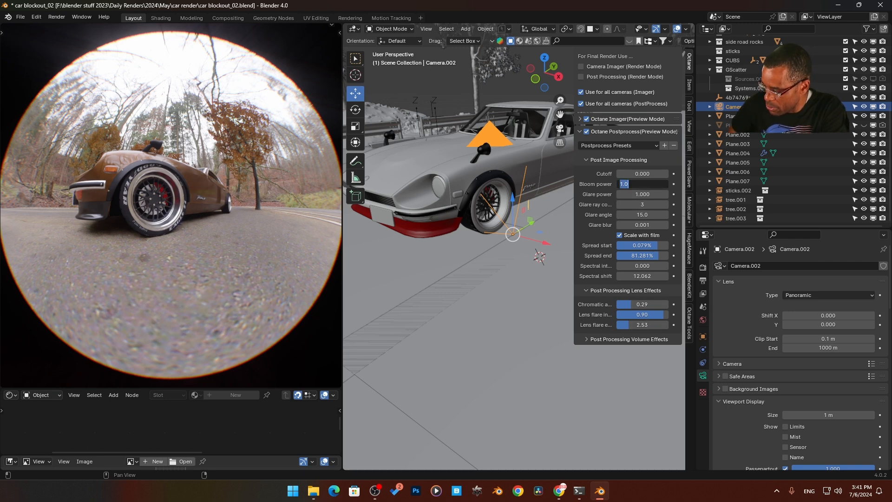
type("50")
key("Return")
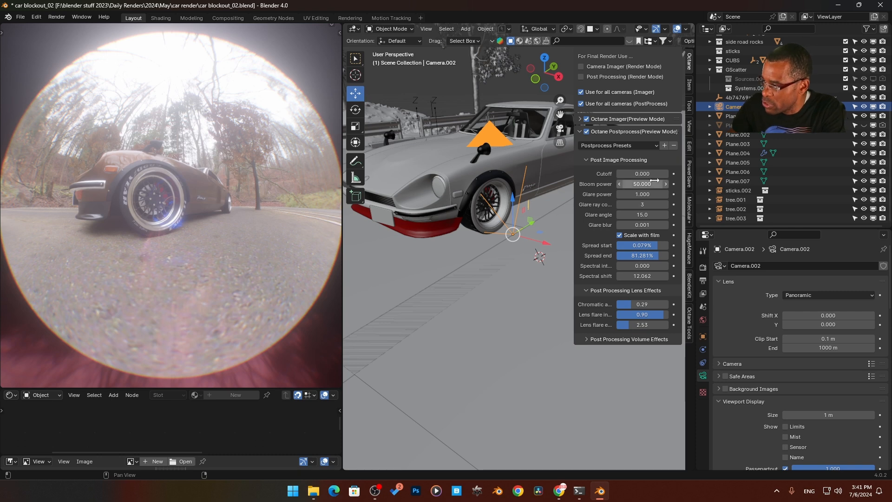
mouse_move(641, 174)
left_mouse_down()
mouse_move(662, 174)
mouse_move(640, 173)
left_mouse_up()
type("20.350")
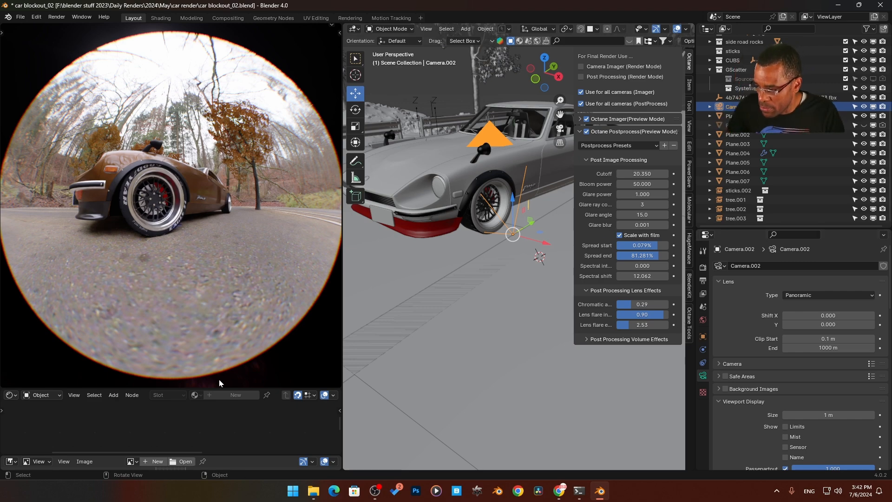
- Enlarge the preview and dial the lens flare intensity down to 0
left_click_drag(214, 387, 153, 431)
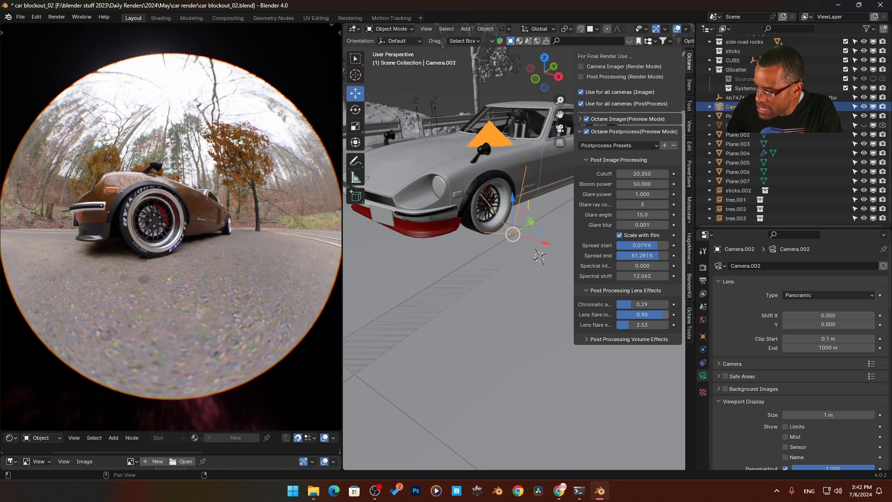
mouse_move(641, 315)
left_mouse_down()
mouse_move(667, 315)
mouse_move(616, 325)
mouse_move(641, 324)
mouse_move(616, 314)
left_mouse_up()
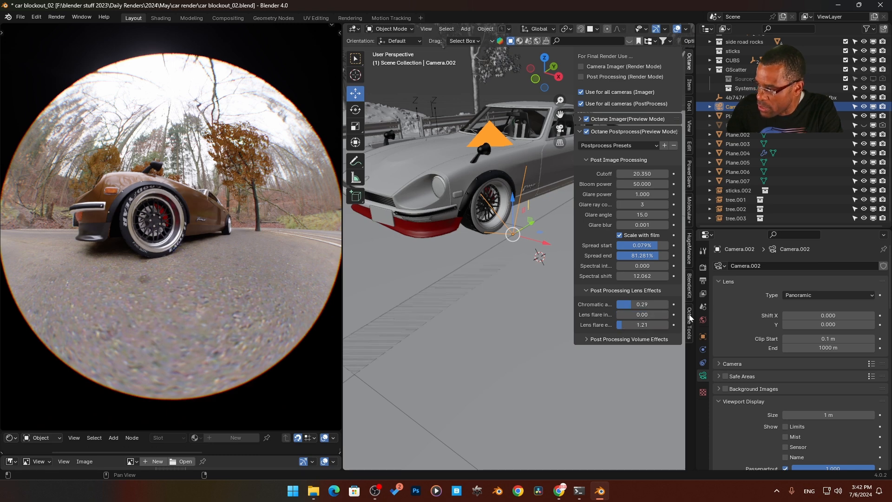